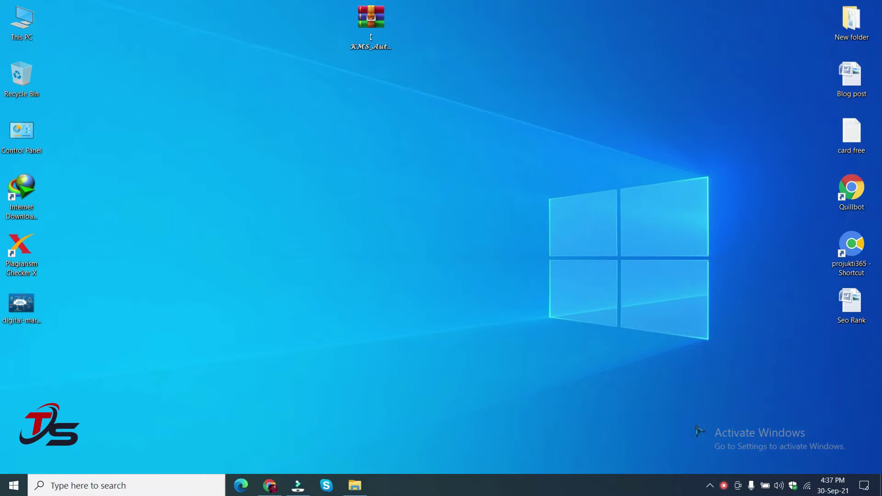
{"action": "left_click_drag", "start_coordinate": [376, 246], "coordinate": [561, 329]}
{"action": "left_click", "coordinate": [357, 152]}
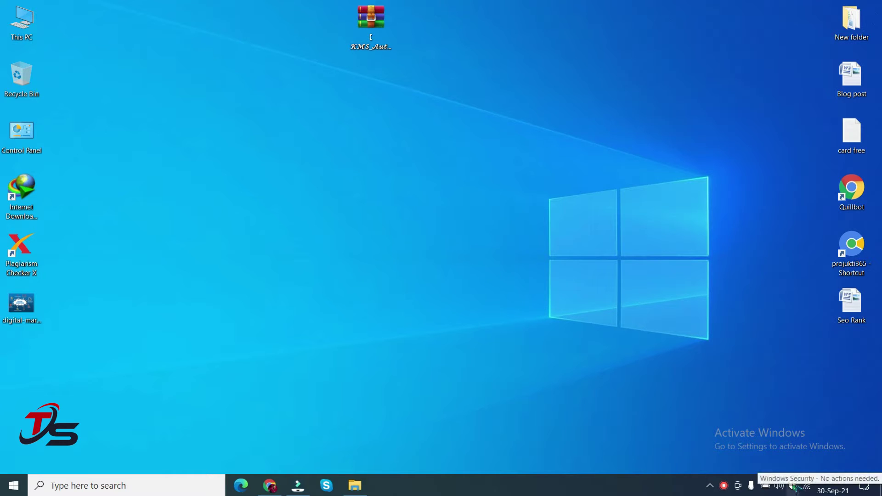
{"action": "right_click", "coordinate": [514, 269]}
{"action": "left_click", "coordinate": [536, 296]}
{"action": "right_click", "coordinate": [388, 162]}
{"action": "left_click", "coordinate": [398, 189]}
{"action": "right_click", "coordinate": [349, 143]}
{"action": "left_click", "coordinate": [368, 175]}
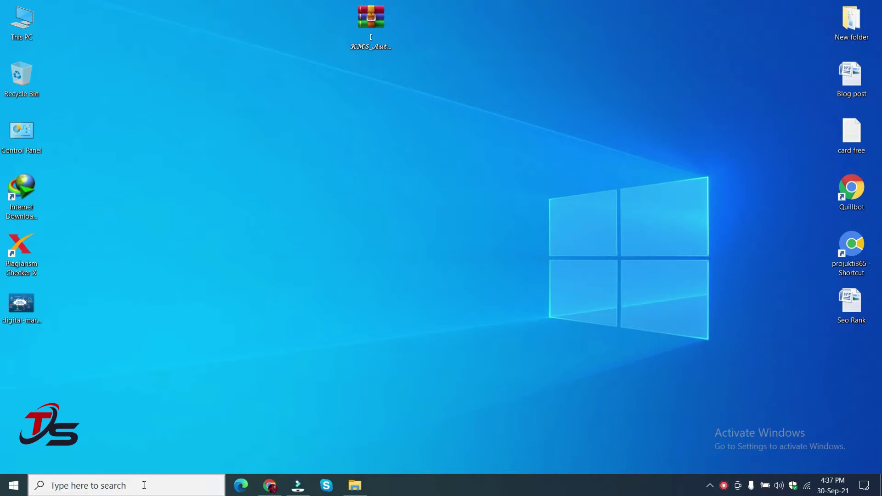
- Search Windows for "sec" and open the Windows Security app
{"action": "left_click", "coordinate": [144, 485]}
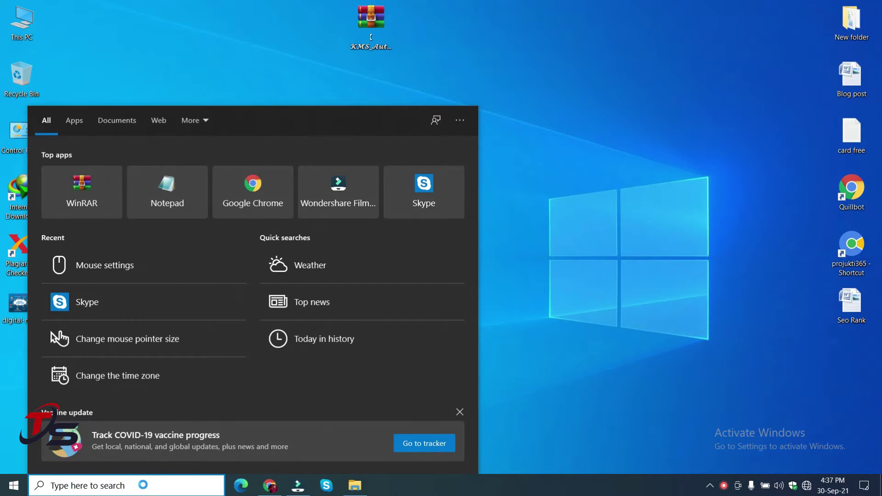
{"action": "type", "text": "se"}
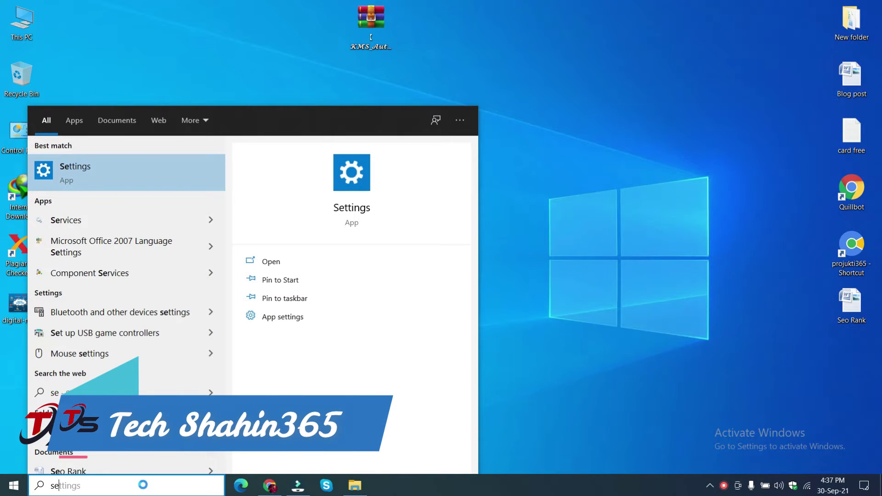
{"action": "type", "text": "c"}
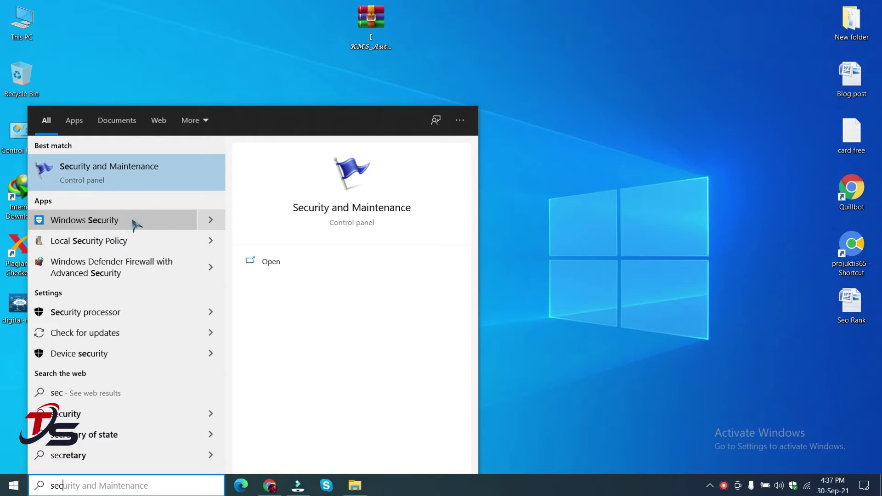
{"action": "left_click", "coordinate": [154, 225]}
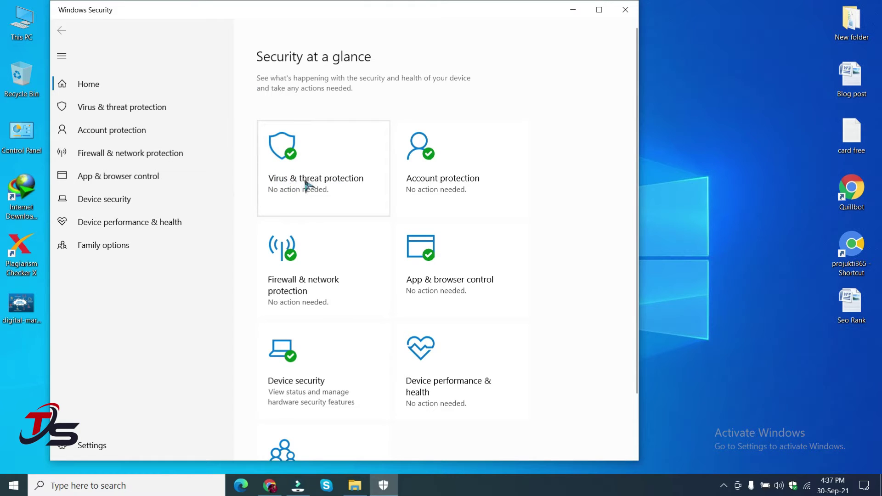
- Maximize the Windows Security window and open the management page for Virus & threat protection settings
{"action": "left_click", "coordinate": [332, 182]}
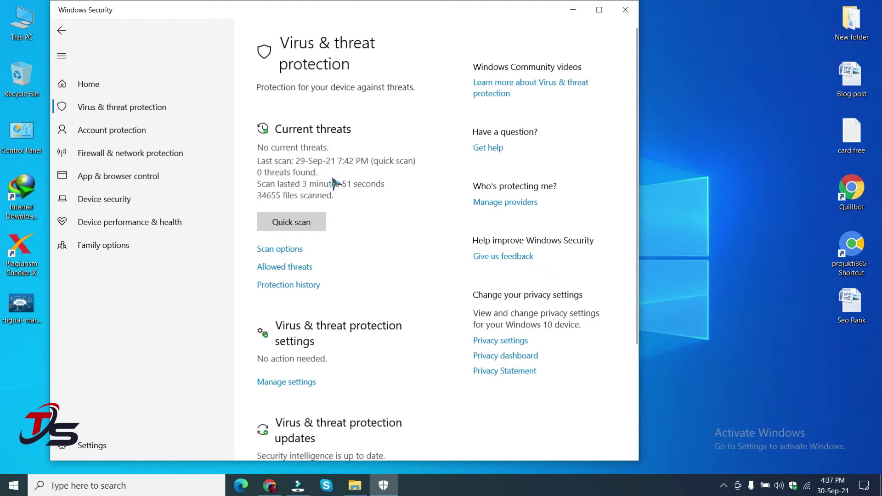
{"action": "scroll", "coordinate": [337, 213], "scroll_direction": "down", "scroll_amount": 3}
{"action": "scroll", "coordinate": [337, 213], "scroll_direction": "up", "scroll_amount": 3}
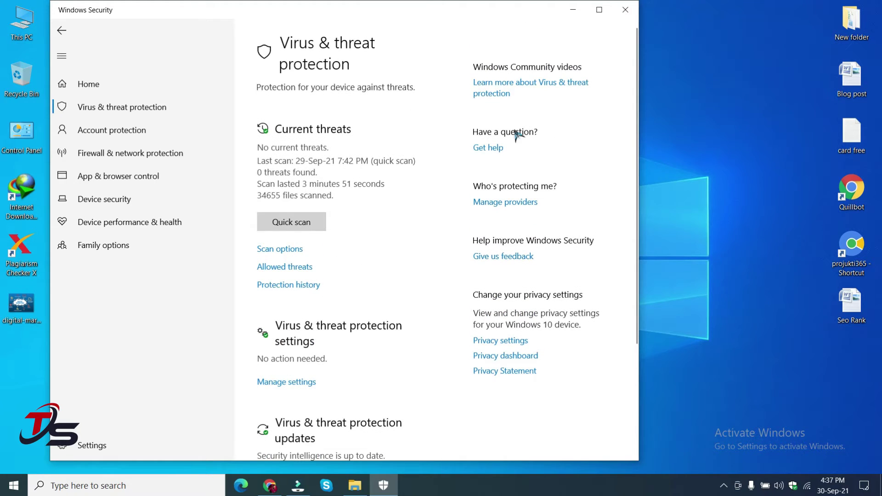
{"action": "left_click", "coordinate": [599, 9]}
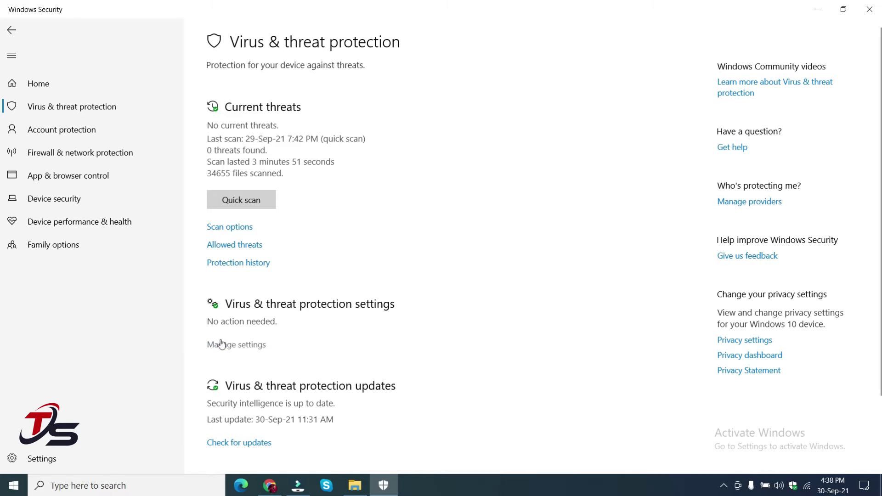
{"action": "left_click", "coordinate": [244, 346]}
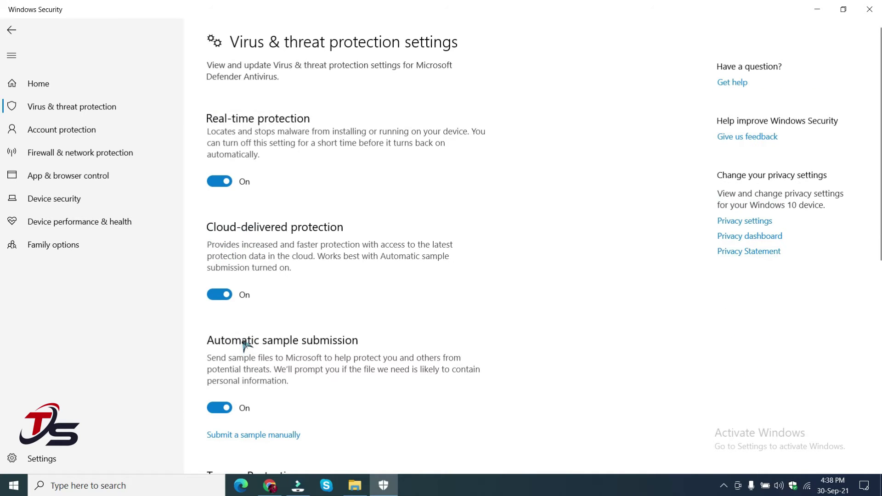
- Turn off Real-time protection in the Virus & threat protection settings
{"action": "left_click", "coordinate": [230, 183]}
{"action": "scroll", "coordinate": [282, 225], "scroll_direction": "down", "scroll_amount": 5}
{"action": "scroll", "coordinate": [275, 202], "scroll_direction": "up", "scroll_amount": 5}
{"action": "left_click", "coordinate": [227, 182]}
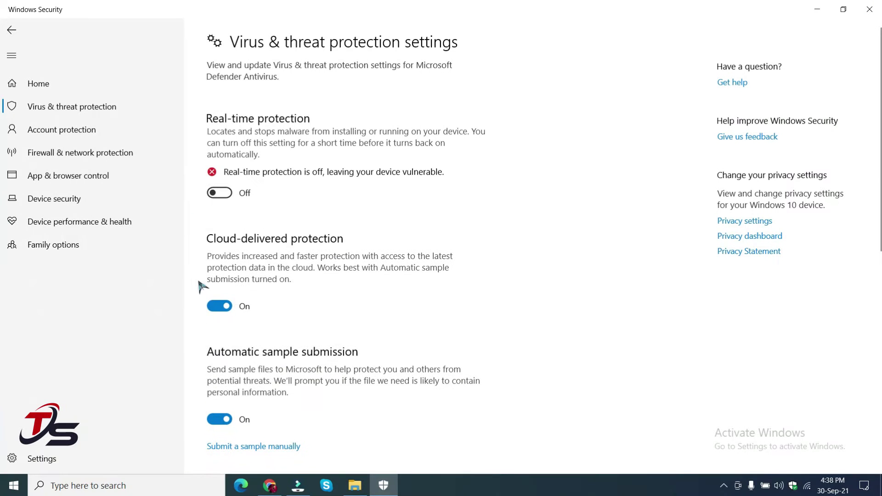
- Turn off Cloud-delivered protection, Automatic sample submission and Tamper Protection
{"action": "left_click", "coordinate": [219, 305]}
{"action": "scroll", "coordinate": [278, 313], "scroll_direction": "down", "scroll_amount": 3}
{"action": "left_click", "coordinate": [225, 308]}
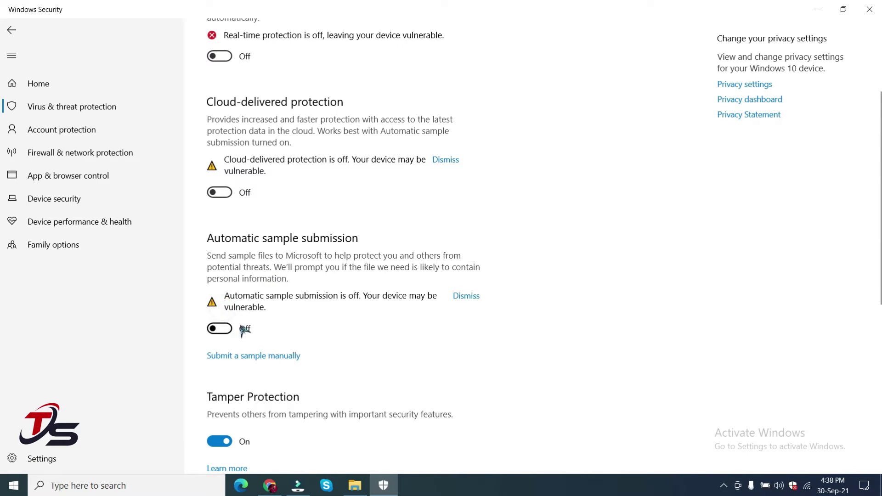
{"action": "scroll", "coordinate": [303, 309], "scroll_direction": "down", "scroll_amount": 3}
{"action": "left_click", "coordinate": [230, 308]}
{"action": "scroll", "coordinate": [232, 309], "scroll_direction": "down", "scroll_amount": 5}
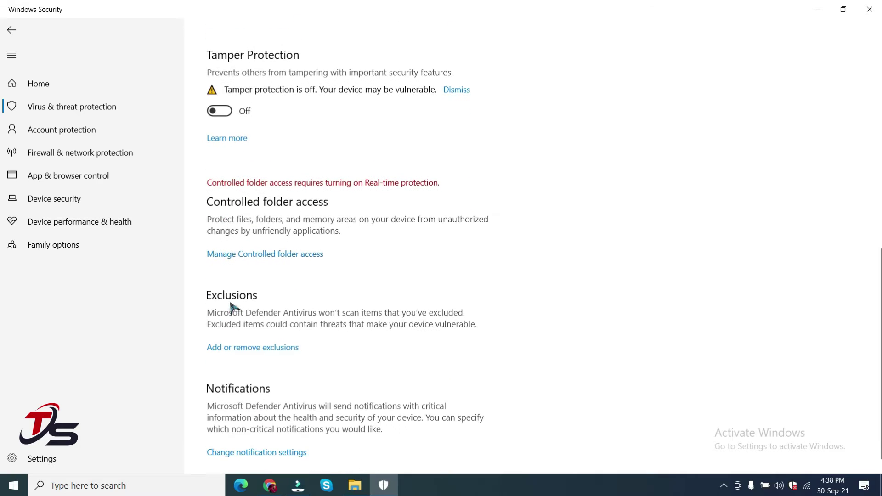
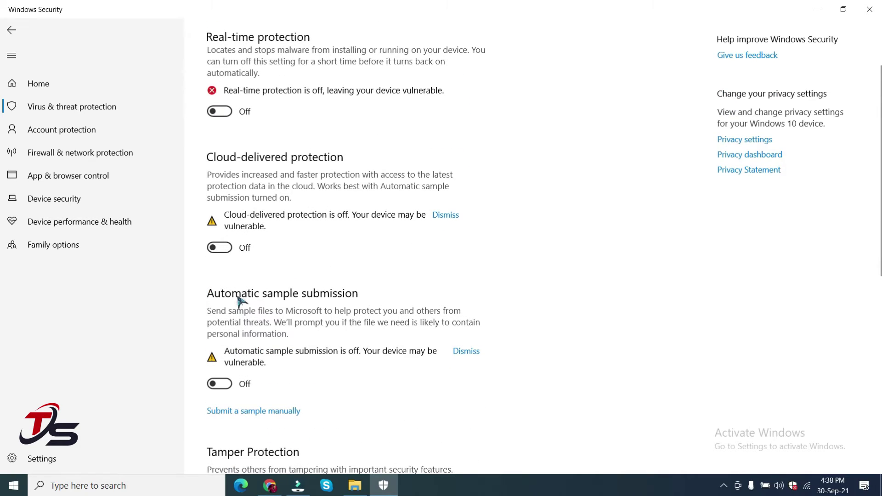
- Review the protection switches on the settings page and minimize Windows Security
{"action": "scroll", "coordinate": [240, 301], "scroll_direction": "down", "scroll_amount": 5}
{"action": "scroll", "coordinate": [239, 301], "scroll_direction": "up", "scroll_amount": 5}
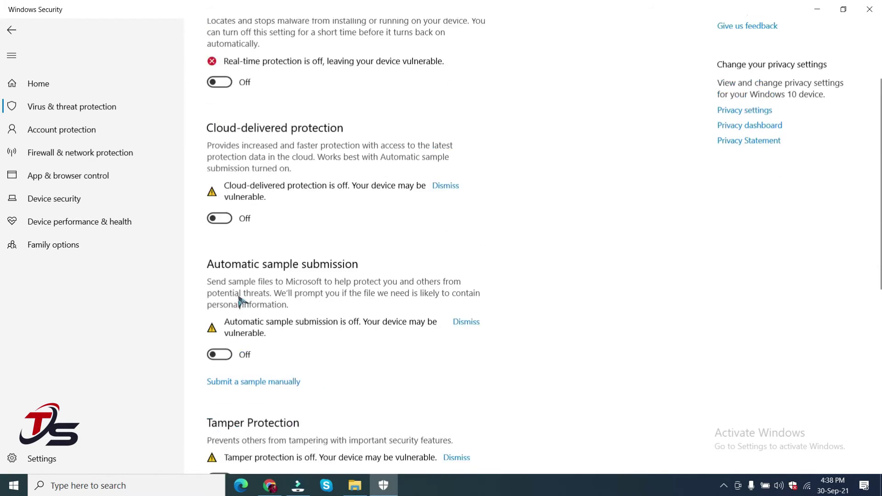
{"action": "scroll", "coordinate": [240, 301], "scroll_direction": "down", "scroll_amount": 6}
{"action": "scroll", "coordinate": [240, 300], "scroll_direction": "up", "scroll_amount": 10}
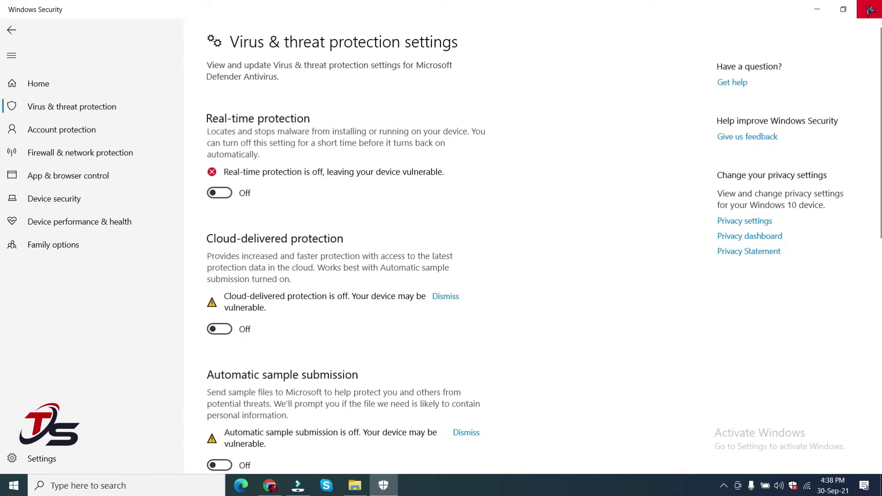
{"action": "left_click", "coordinate": [817, 9]}
{"action": "right_click", "coordinate": [455, 178]}
{"action": "left_click", "coordinate": [487, 213]}
{"action": "right_click", "coordinate": [464, 135]}
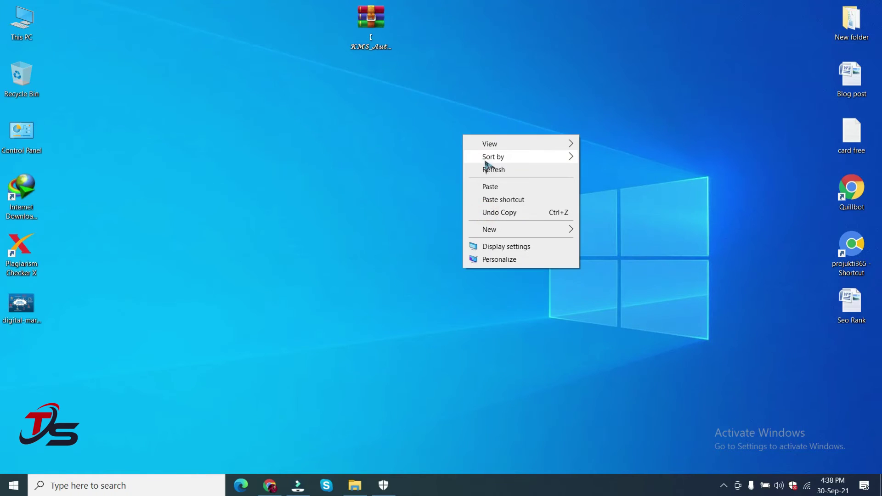
{"action": "left_click", "coordinate": [486, 169]}
{"action": "right_click", "coordinate": [474, 128]}
{"action": "left_click", "coordinate": [498, 163]}
{"action": "right_click", "coordinate": [452, 127]}
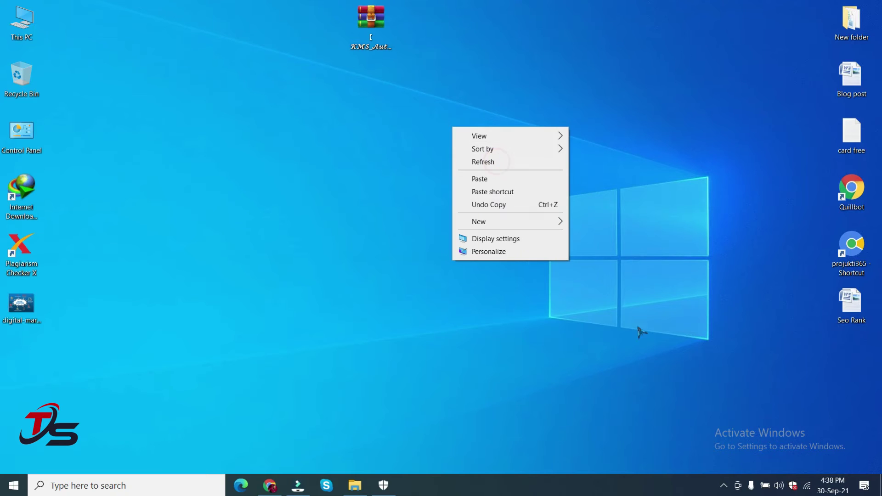
{"action": "left_click", "coordinate": [490, 163]}
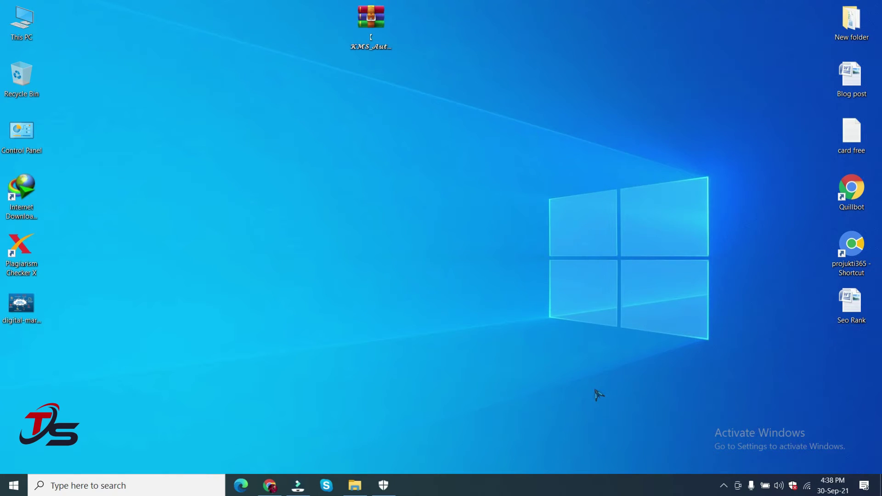
{"action": "right_click", "coordinate": [494, 242]}
{"action": "left_click", "coordinate": [521, 275]}
- Switch to Chrome, view the Google Drive share link dialog and a new browser tab, and minimize the browser
{"action": "left_click", "coordinate": [270, 486]}
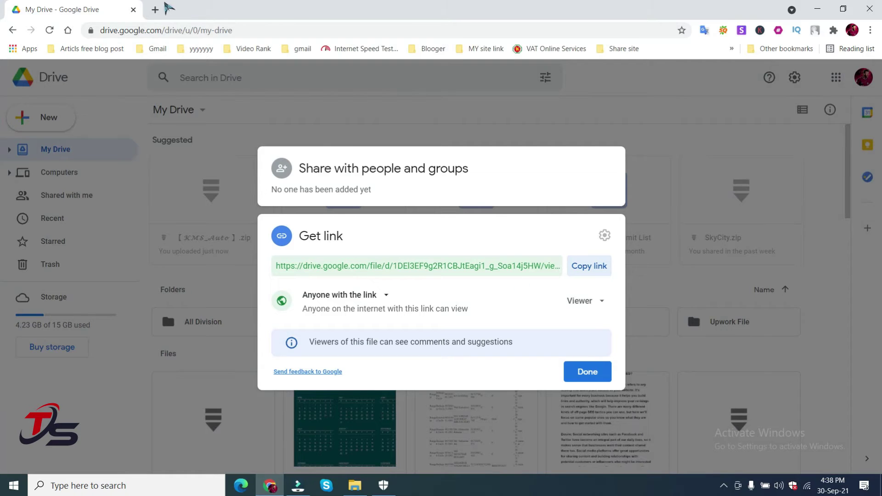
{"action": "left_click", "coordinate": [155, 9]}
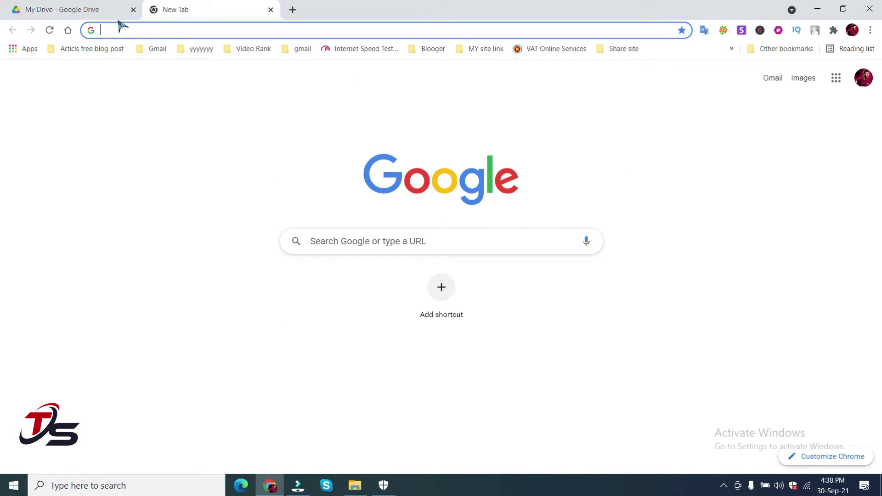
{"action": "left_click", "coordinate": [93, 9]}
{"action": "left_click", "coordinate": [190, 10]}
{"action": "left_click", "coordinate": [817, 9]}
{"action": "right_click", "coordinate": [481, 99]}
{"action": "left_click", "coordinate": [505, 133]}
{"action": "right_click", "coordinate": [506, 130]}
{"action": "left_click", "coordinate": [542, 165]}
{"action": "right_click", "coordinate": [508, 112]}
{"action": "left_click", "coordinate": [540, 147]}
{"action": "right_click", "coordinate": [515, 88]}
{"action": "left_click", "coordinate": [538, 123]}
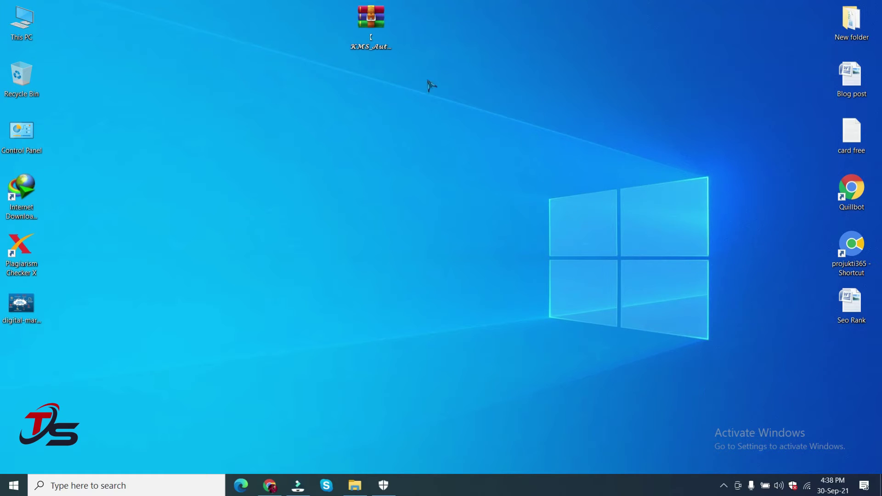
- Extract the KMS_Auto archive directly onto the desktop and run the extracted KMSAuto Net program with administrator permission
{"action": "right_click", "coordinate": [372, 27]}
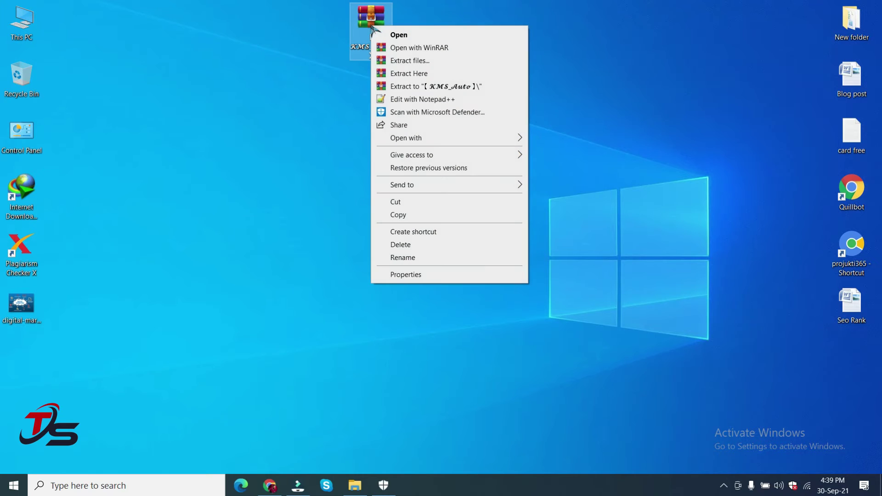
{"action": "left_click", "coordinate": [428, 77]}
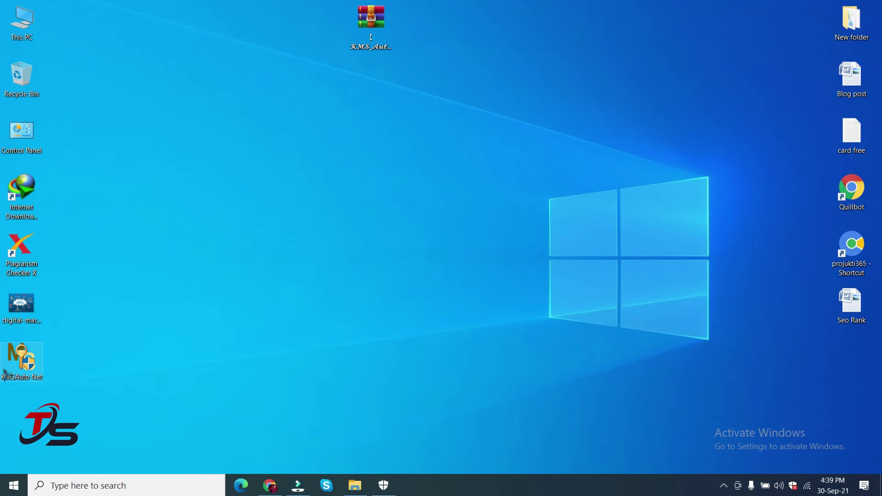
{"action": "double_click", "coordinate": [29, 361]}
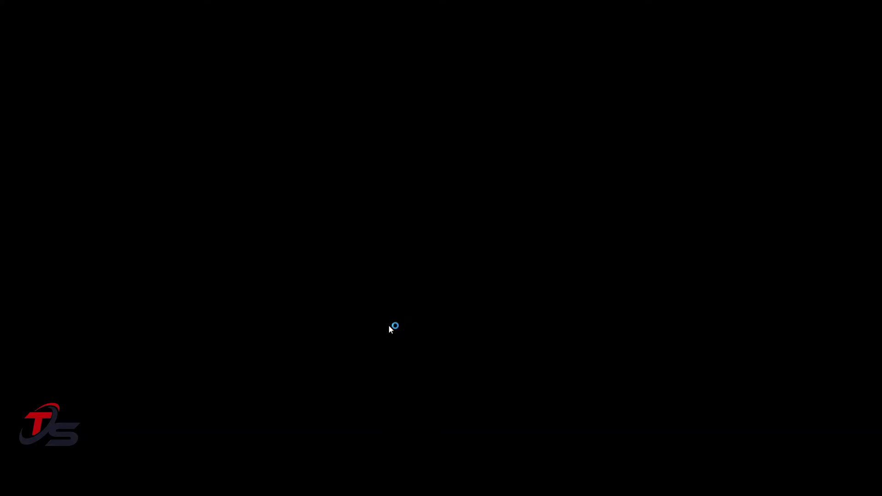
{"action": "left_click", "coordinate": [391, 329]}
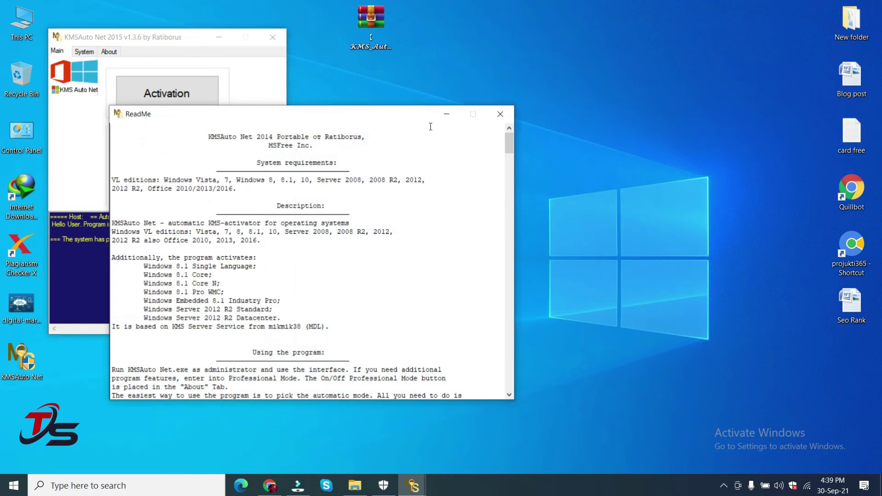
- Read through the KMSAuto Net ReadMe window and close it
{"action": "scroll", "coordinate": [424, 257], "scroll_direction": "down", "scroll_amount": 6}
{"action": "scroll", "coordinate": [424, 256], "scroll_direction": "up", "scroll_amount": 6}
{"action": "left_click_drag", "start_coordinate": [188, 133], "coordinate": [402, 315]}
{"action": "scroll", "coordinate": [401, 312], "scroll_direction": "down", "scroll_amount": 7}
{"action": "scroll", "coordinate": [402, 312], "scroll_direction": "down", "scroll_amount": 20}
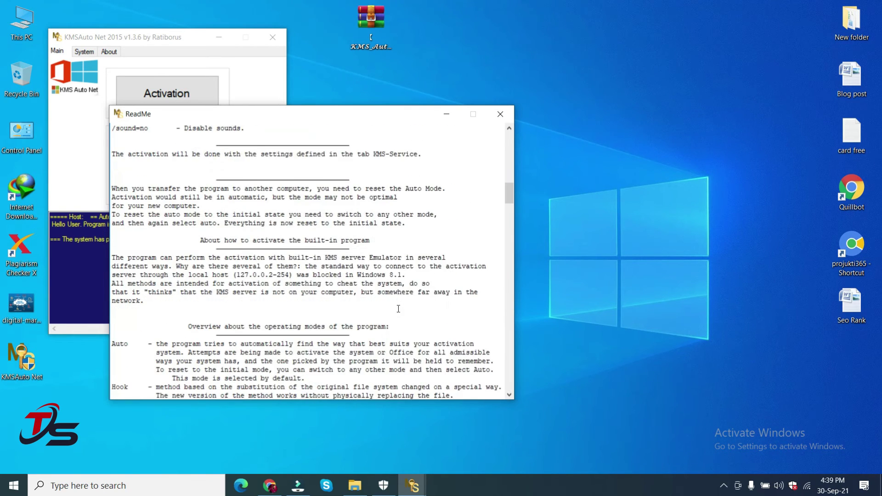
{"action": "scroll", "coordinate": [396, 307], "scroll_direction": "down", "scroll_amount": 20}
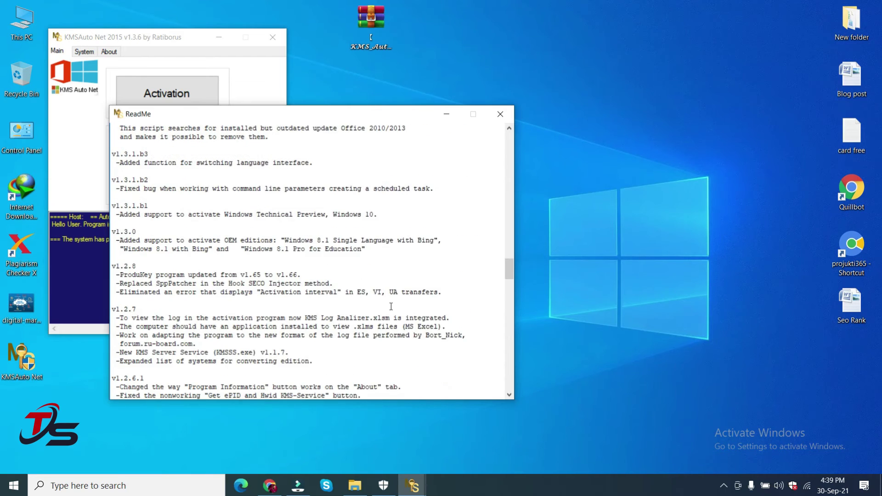
{"action": "scroll", "coordinate": [467, 272], "scroll_direction": "down", "scroll_amount": 5}
{"action": "left_click", "coordinate": [500, 114]}
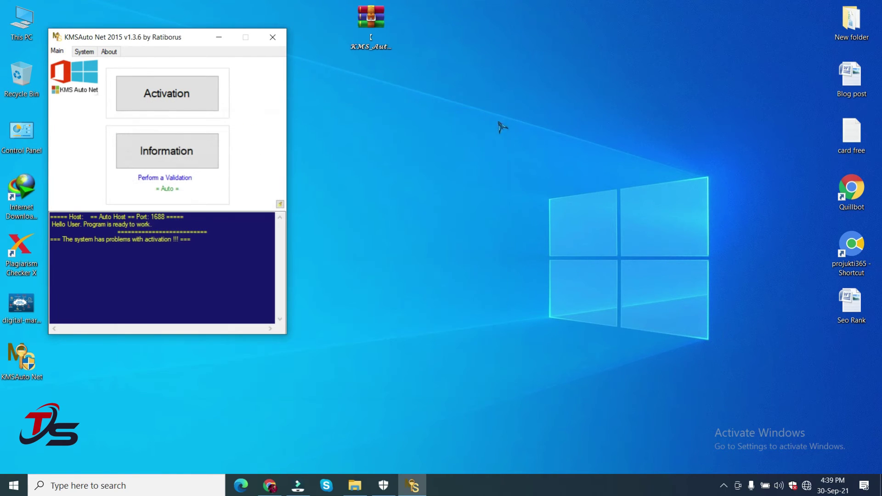
- Run the Windows activation in KMSAuto Net and accept creating a reactivation task in Task Scheduler
{"action": "left_click_drag", "start_coordinate": [169, 40], "coordinate": [582, 69]}
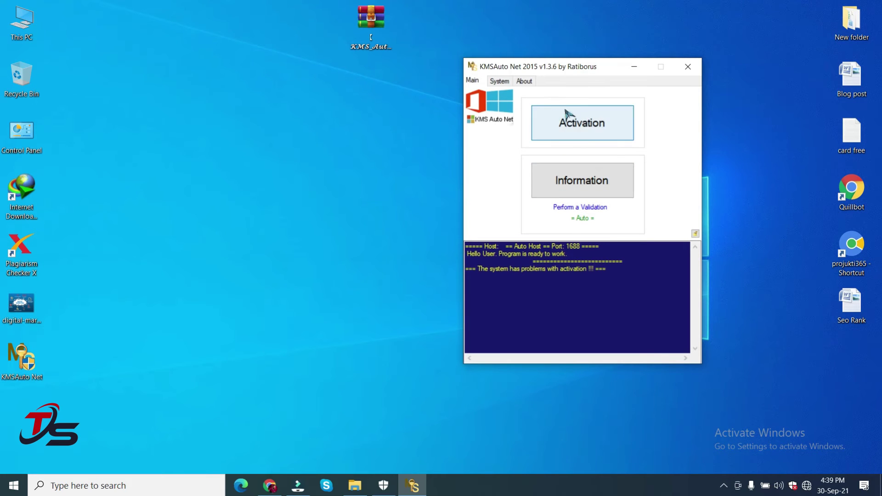
{"action": "left_click", "coordinate": [589, 130]}
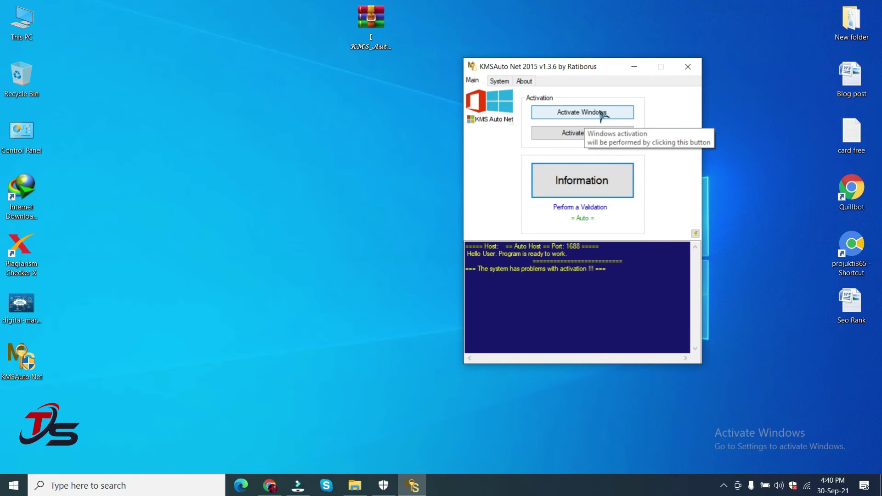
{"action": "left_click", "coordinate": [583, 113]}
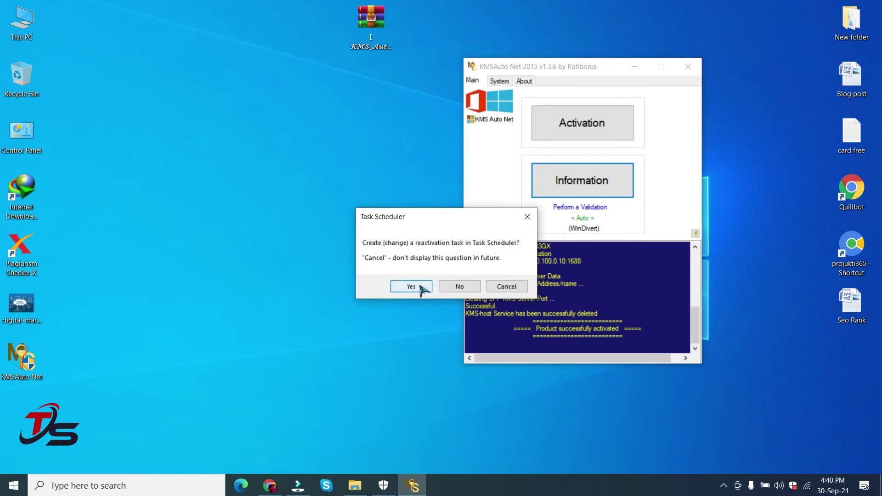
{"action": "left_click", "coordinate": [418, 287]}
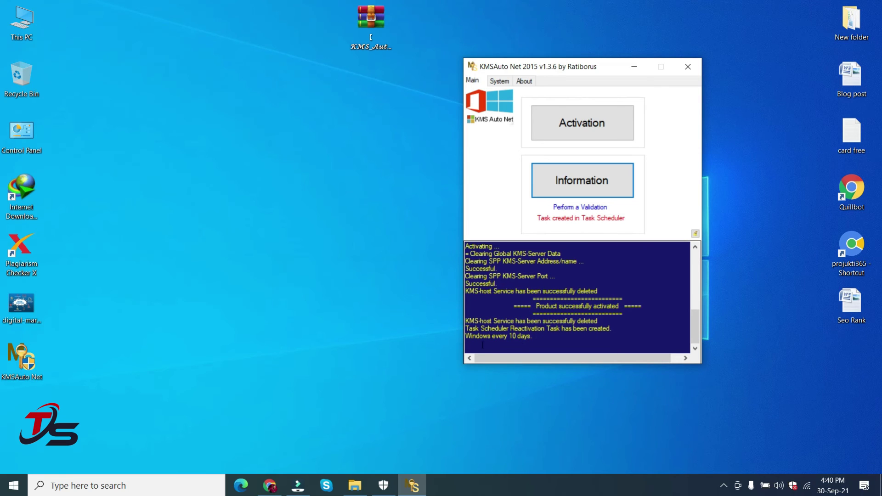
- Examine the activation result in the KMSAuto Net operation log
{"action": "scroll", "coordinate": [487, 342], "scroll_direction": "up", "scroll_amount": 2}
{"action": "scroll", "coordinate": [518, 334], "scroll_direction": "down", "scroll_amount": 1}
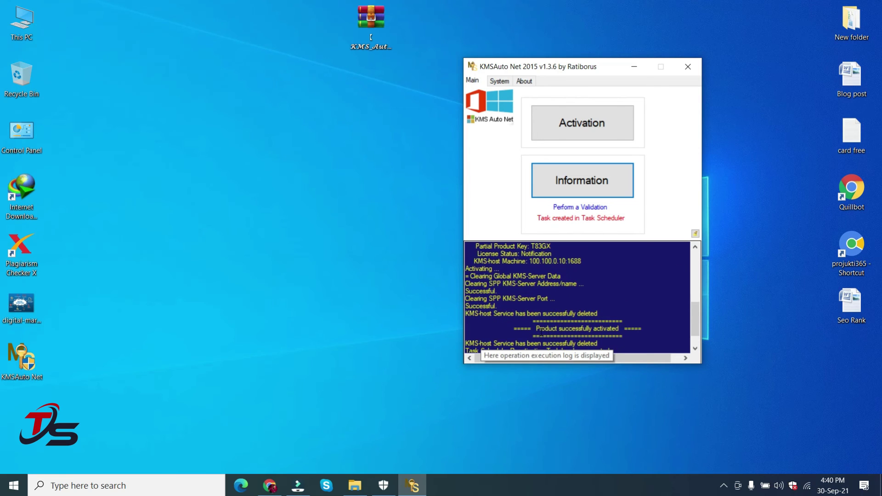
{"action": "left_click_drag", "start_coordinate": [535, 328], "coordinate": [568, 313]}
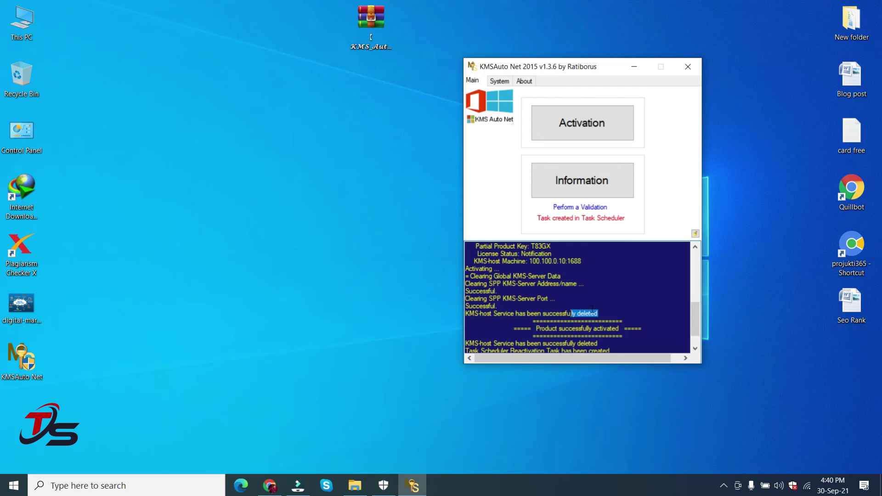
- Review the whole operation log from end to start, and look through the System and About pages of KMSAuto Net
{"action": "scroll", "coordinate": [591, 311], "scroll_direction": "down", "scroll_amount": 1}
{"action": "left_click_drag", "start_coordinate": [508, 336], "coordinate": [486, 336]}
{"action": "scroll", "coordinate": [581, 320], "scroll_direction": "up", "scroll_amount": 5}
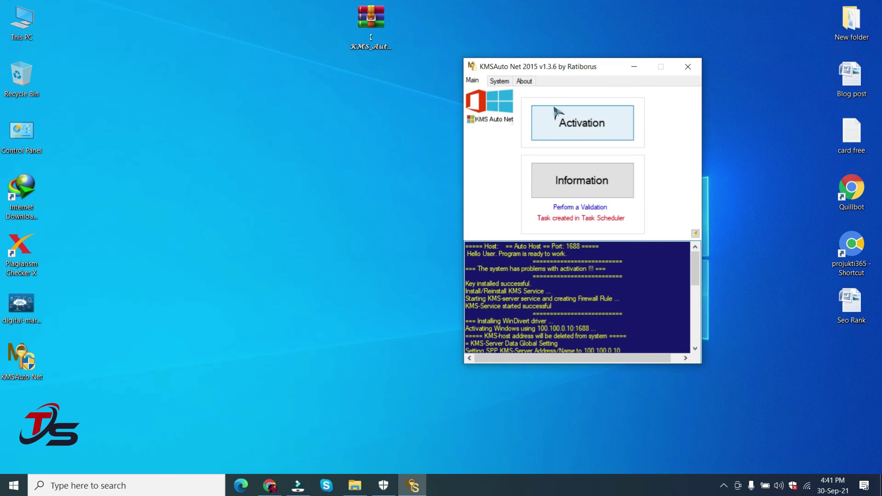
{"action": "left_click", "coordinate": [565, 121]}
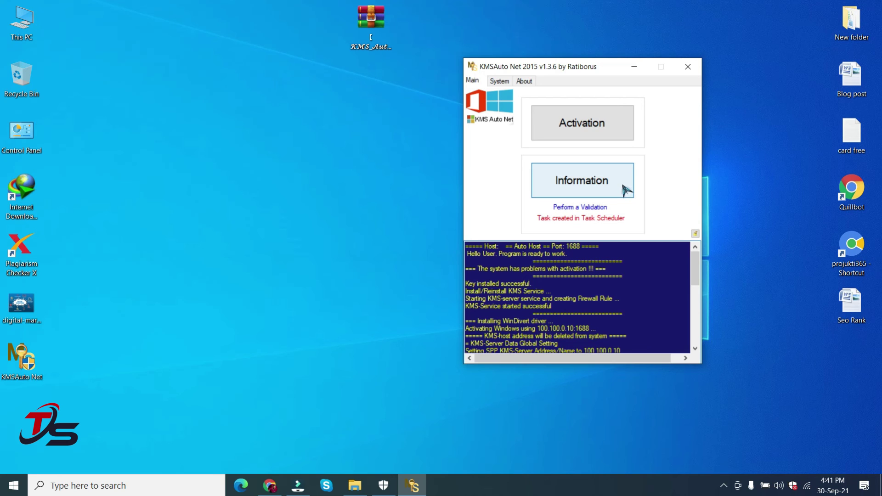
{"action": "left_click", "coordinate": [501, 83]}
{"action": "left_click", "coordinate": [524, 82]}
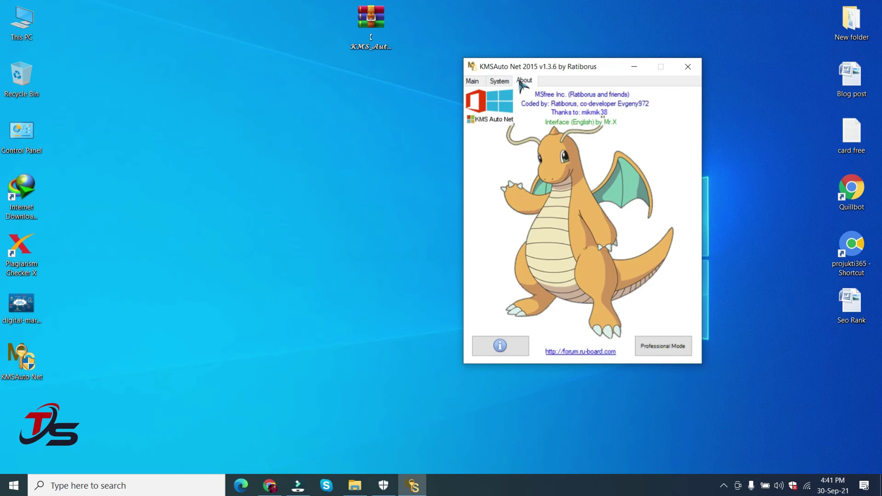
{"action": "left_click", "coordinate": [472, 80]}
- Close KMSAuto Net and refresh the desktop
{"action": "left_click", "coordinate": [688, 66]}
{"action": "right_click", "coordinate": [562, 70]}
{"action": "left_click", "coordinate": [590, 103]}
- Turn on real-time protection, cloud-delivered protection, automatic sample submission and Tamper Protection in Windows Security, and close it
{"action": "left_click", "coordinate": [384, 485]}
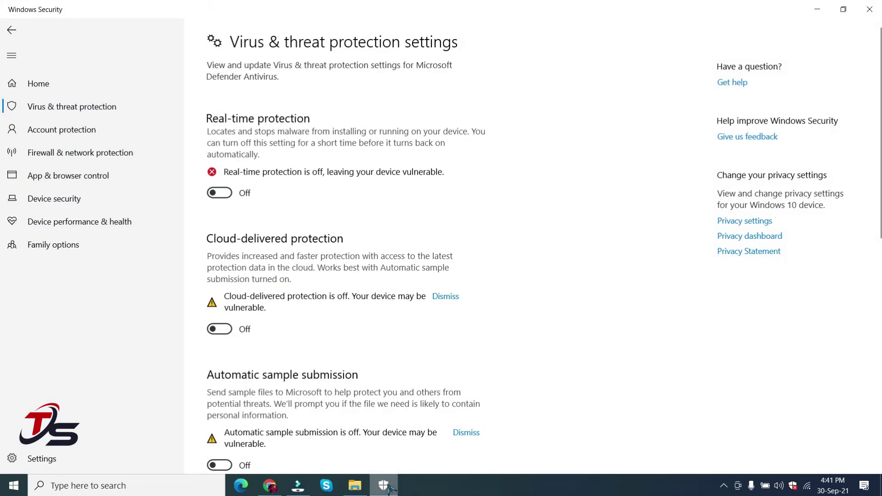
{"action": "left_click", "coordinate": [220, 193]}
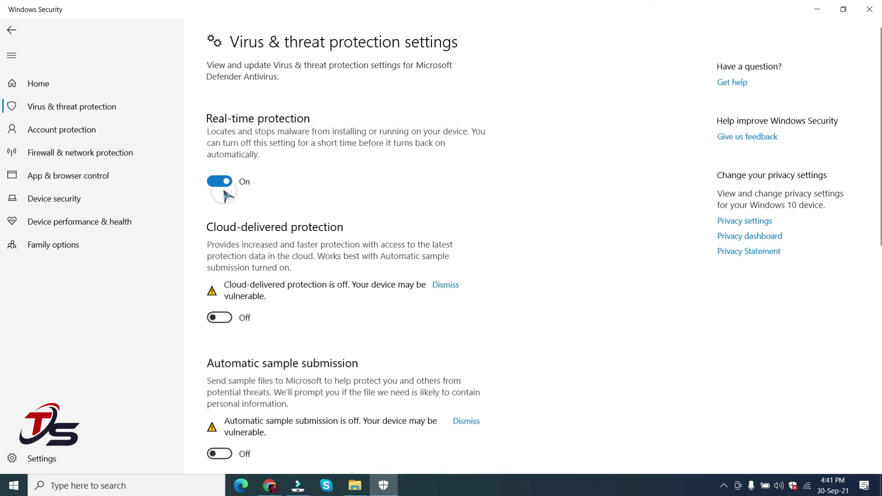
{"action": "left_click", "coordinate": [220, 318]}
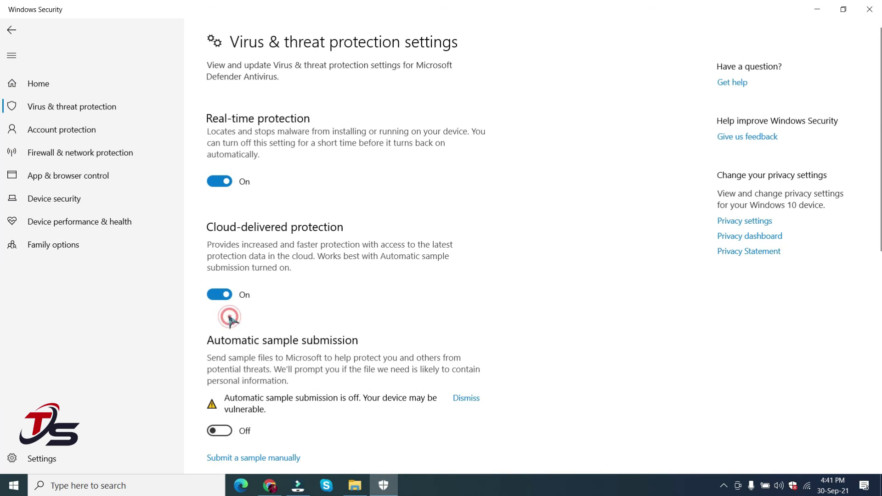
{"action": "scroll", "coordinate": [292, 291], "scroll_direction": "down", "scroll_amount": 3}
{"action": "left_click", "coordinate": [220, 226]}
{"action": "left_click", "coordinate": [220, 327]}
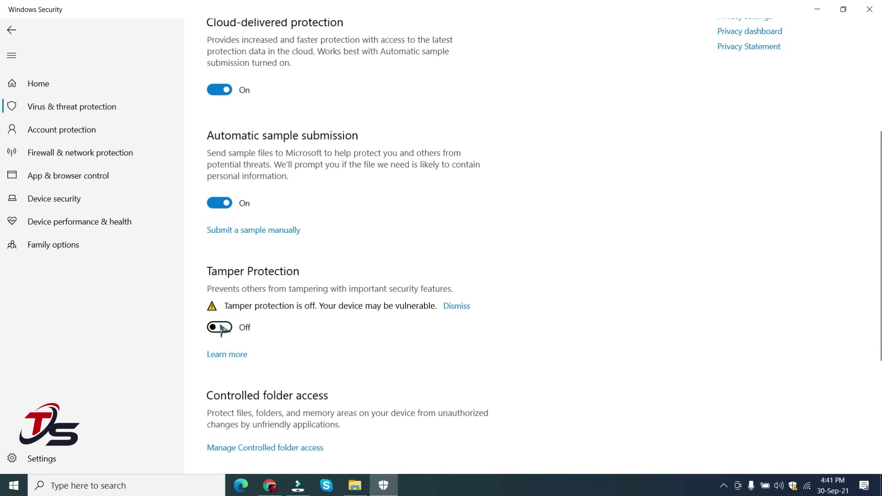
{"action": "scroll", "coordinate": [340, 303], "scroll_direction": "down", "scroll_amount": 3}
{"action": "scroll", "coordinate": [340, 292], "scroll_direction": "up", "scroll_amount": 8}
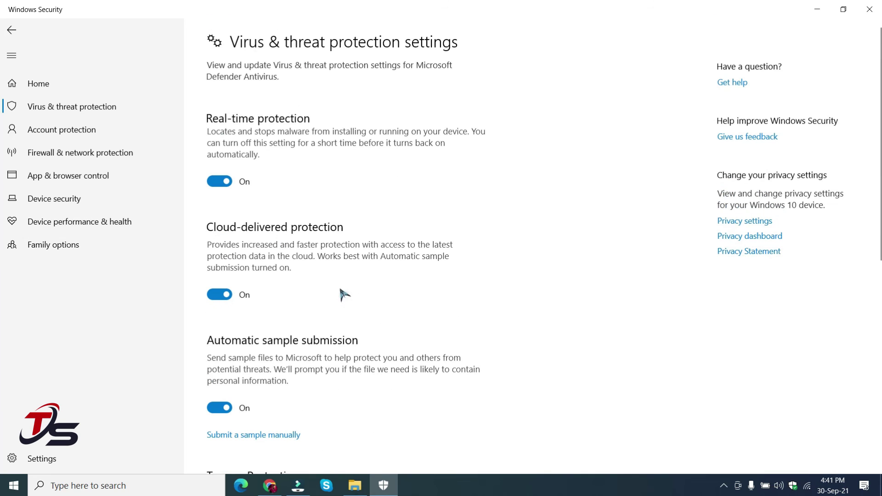
{"action": "left_click", "coordinate": [870, 9]}
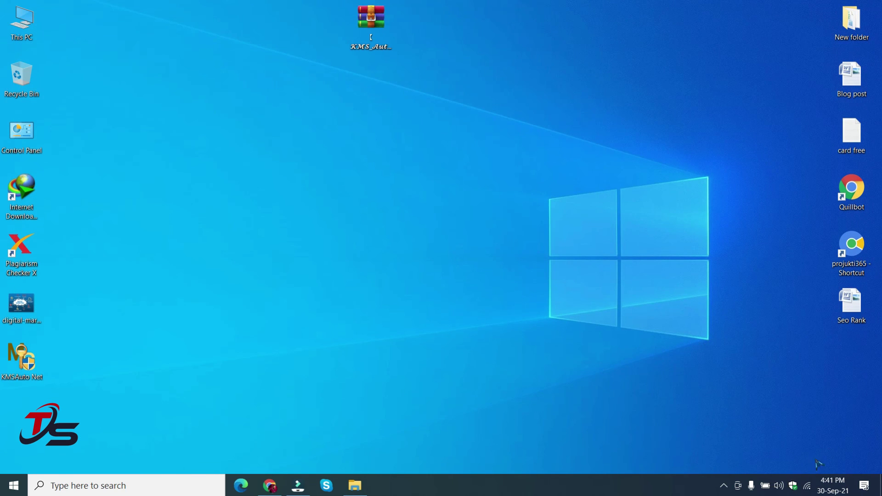
{"action": "left_click_drag", "start_coordinate": [651, 371], "coordinate": [872, 447]}
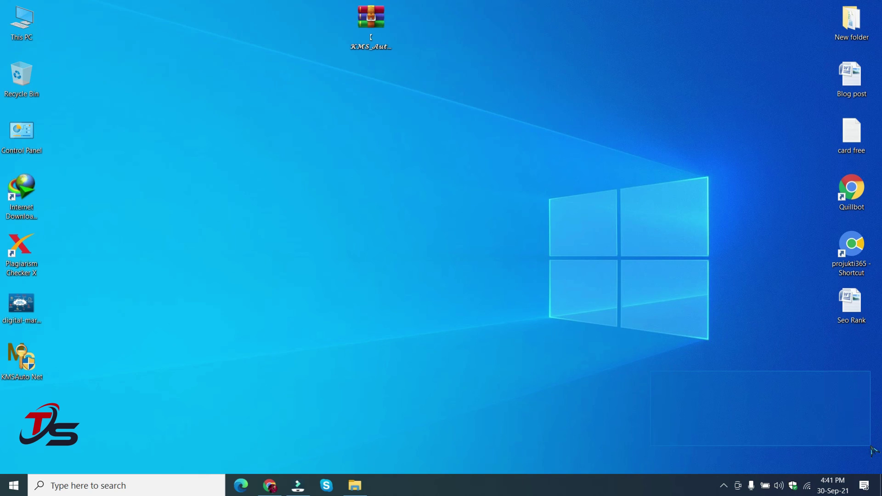
{"action": "left_click_drag", "start_coordinate": [708, 369], "coordinate": [858, 456]}
{"action": "left_click_drag", "start_coordinate": [480, 198], "coordinate": [720, 356]}
{"action": "left_click_drag", "start_coordinate": [512, 187], "coordinate": [732, 360]}
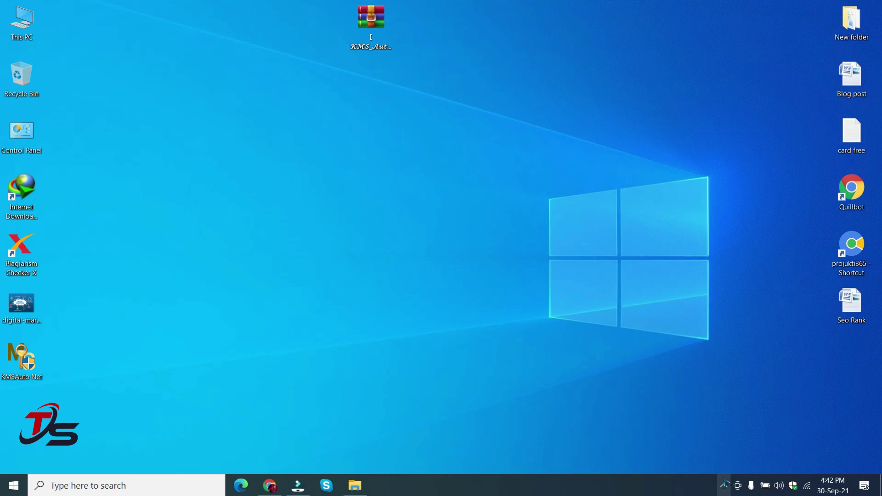
{"action": "left_click", "coordinate": [724, 484]}
{"action": "right_click", "coordinate": [724, 463]}
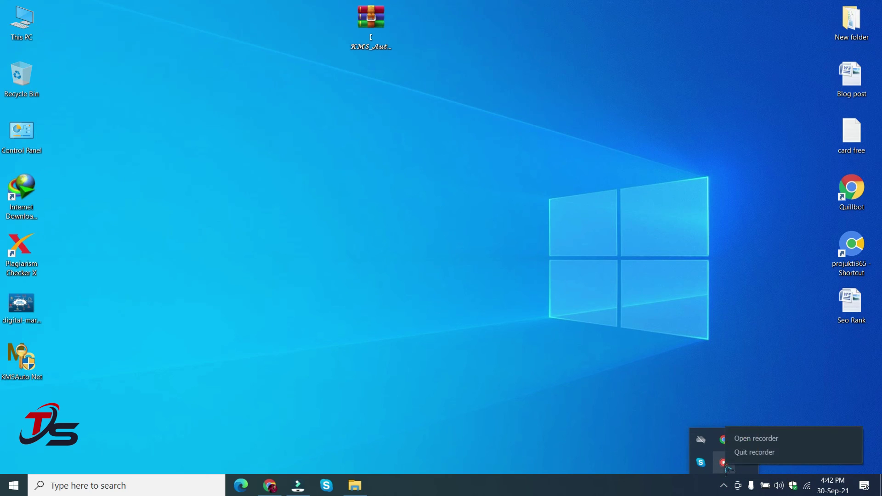